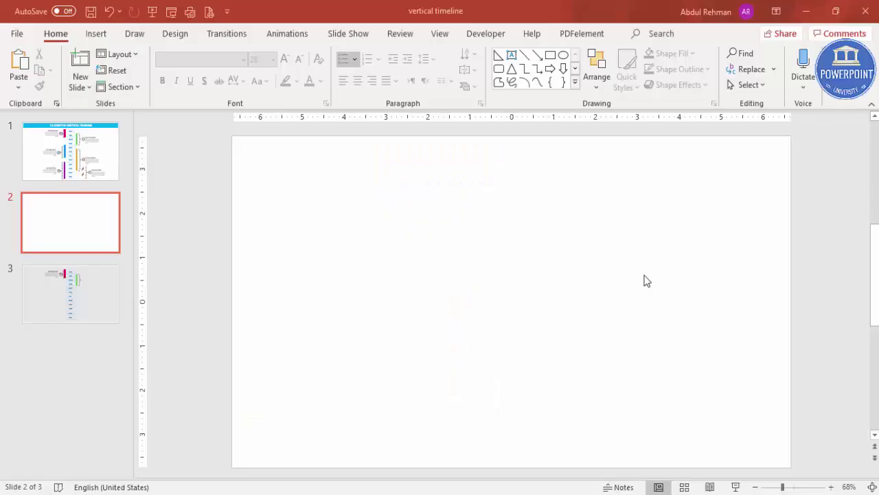
Insert a 1-column, 12-row table on slide 2 and turn off banded rows.
click(97, 33)
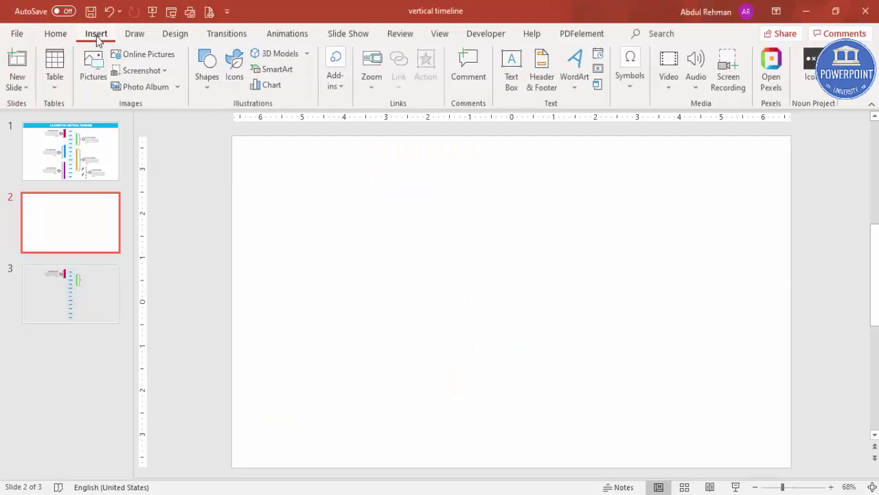
click(57, 86)
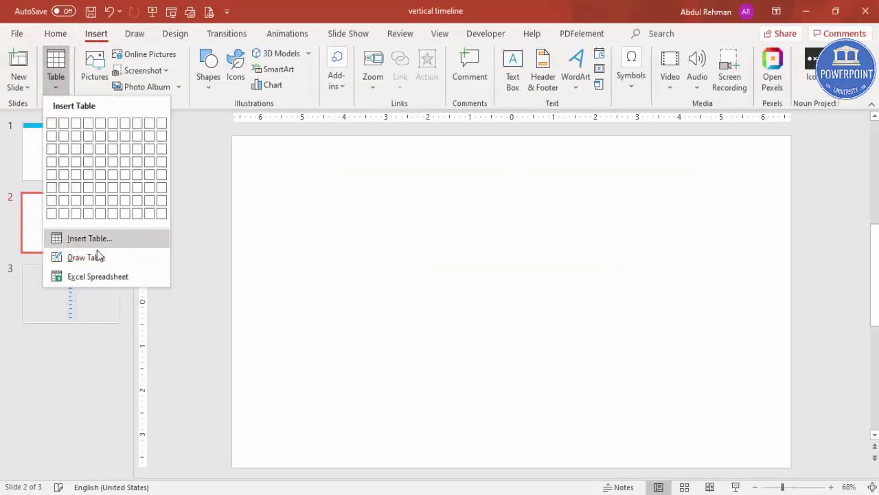
click(118, 239)
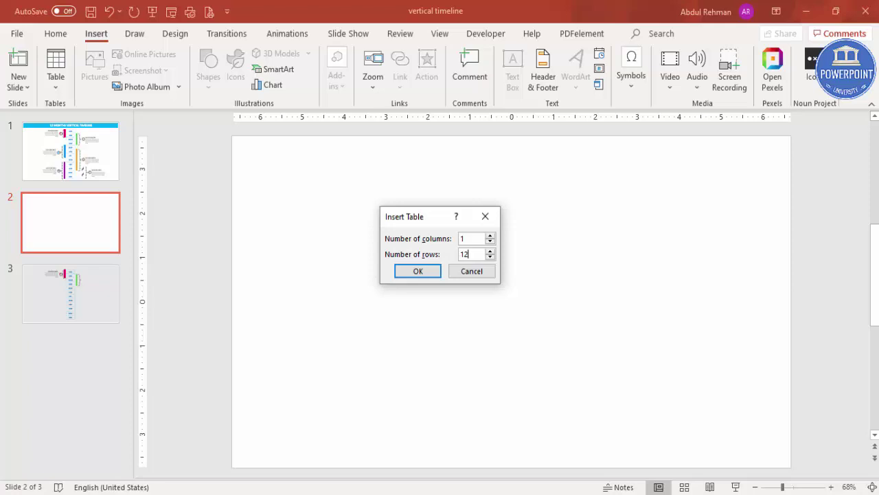
click(421, 271)
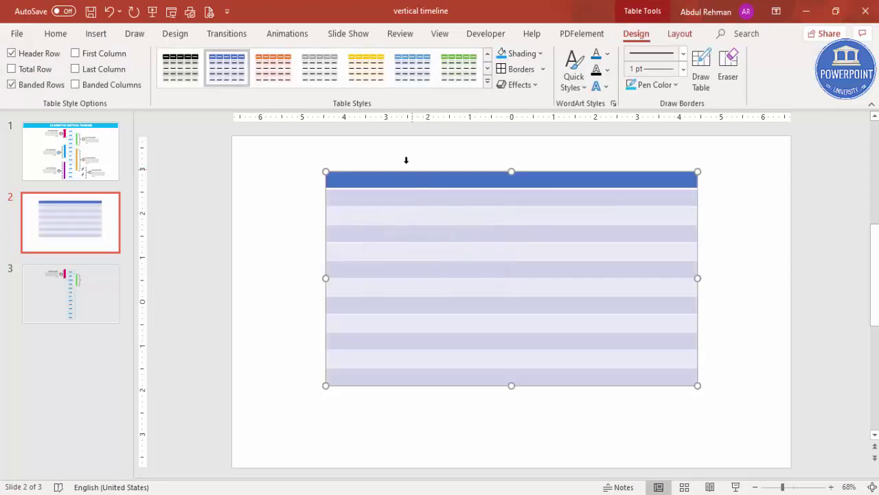
click(11, 85)
Remove the header row, apply 1 pt light blue lines to all borders, and set No Fill.
click(11, 53)
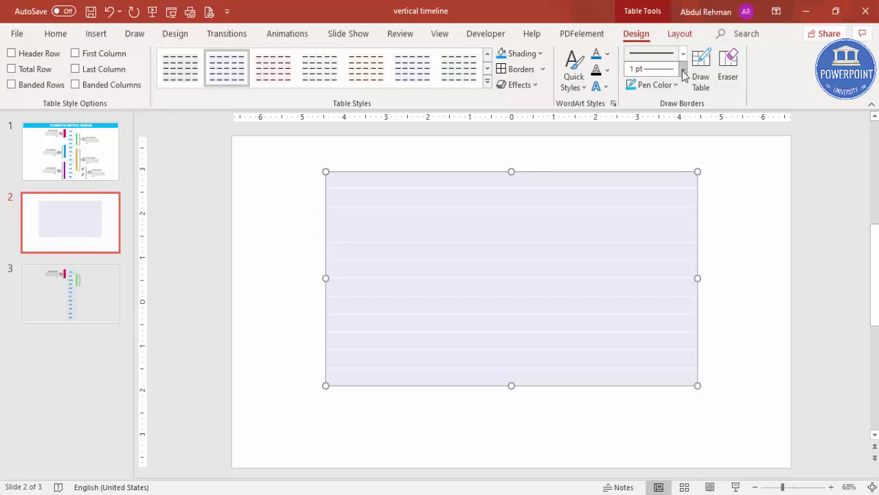
click(684, 69)
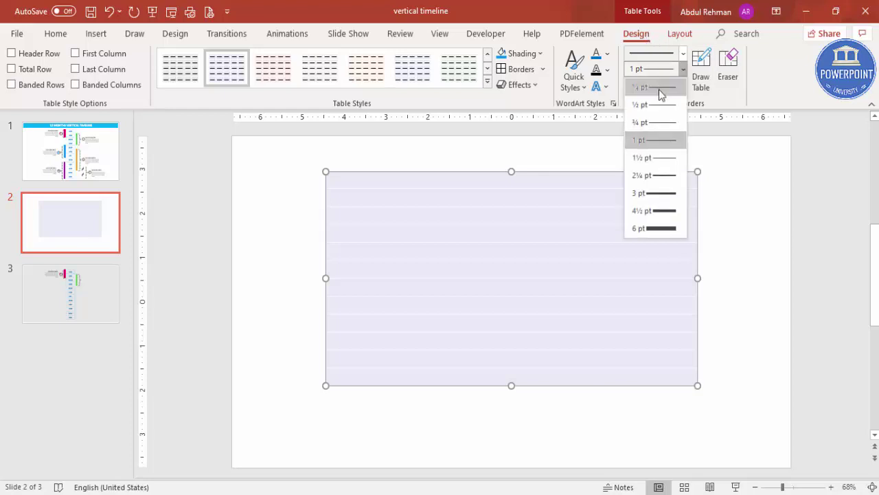
click(770, 98)
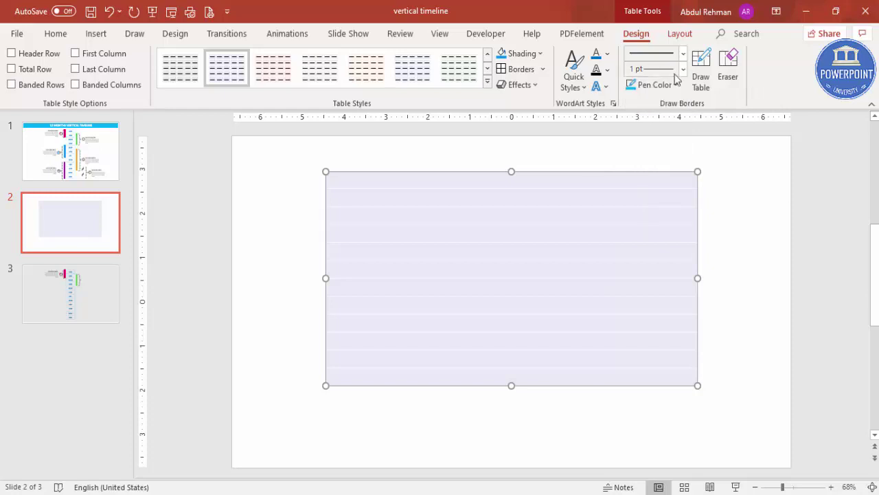
click(683, 69)
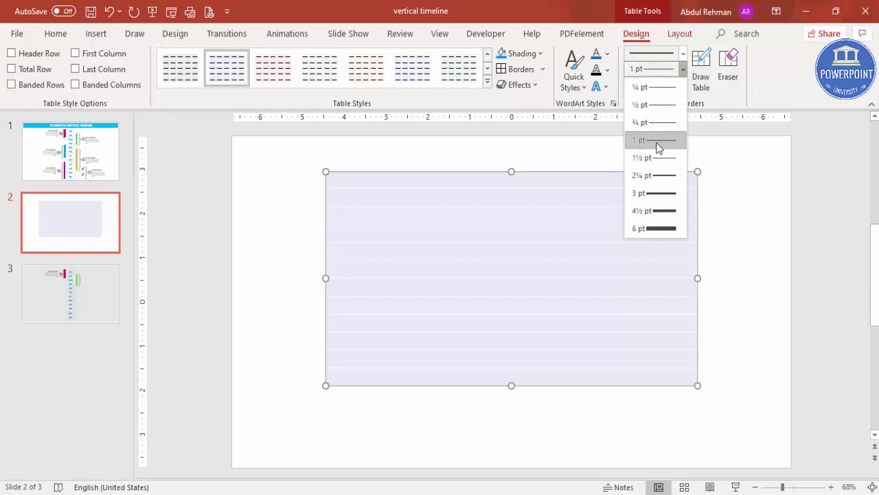
click(659, 147)
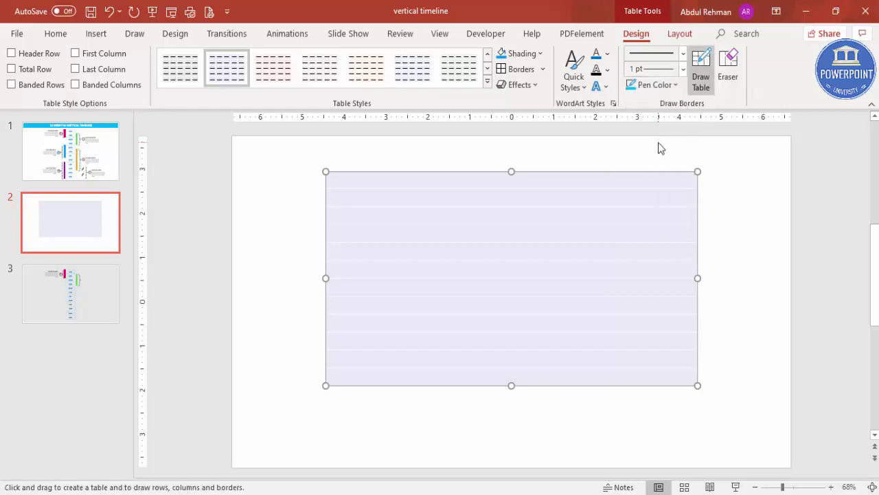
click(677, 86)
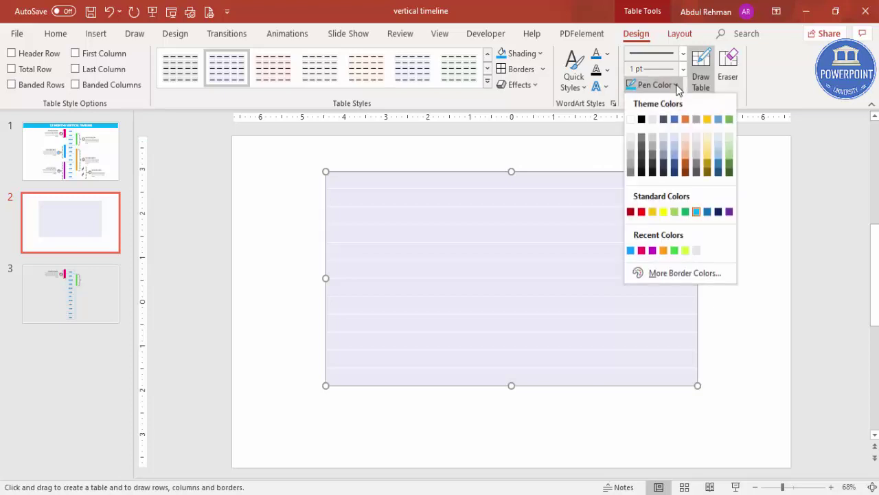
click(697, 213)
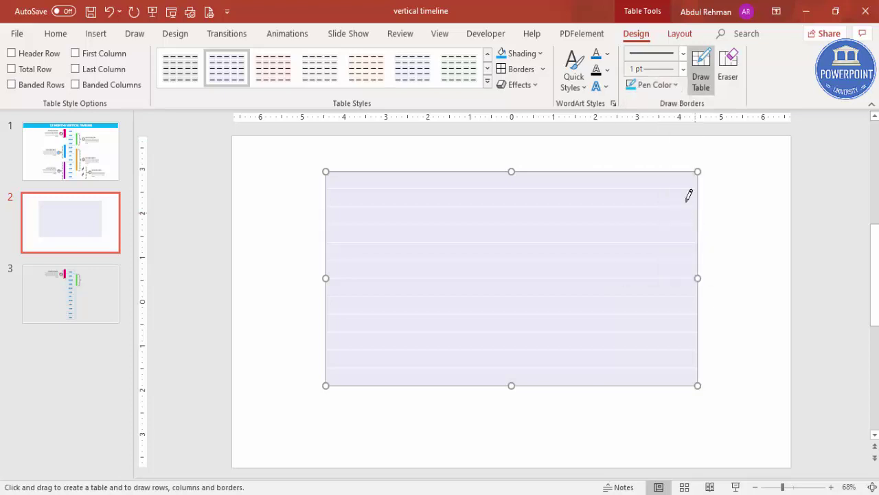
click(504, 72)
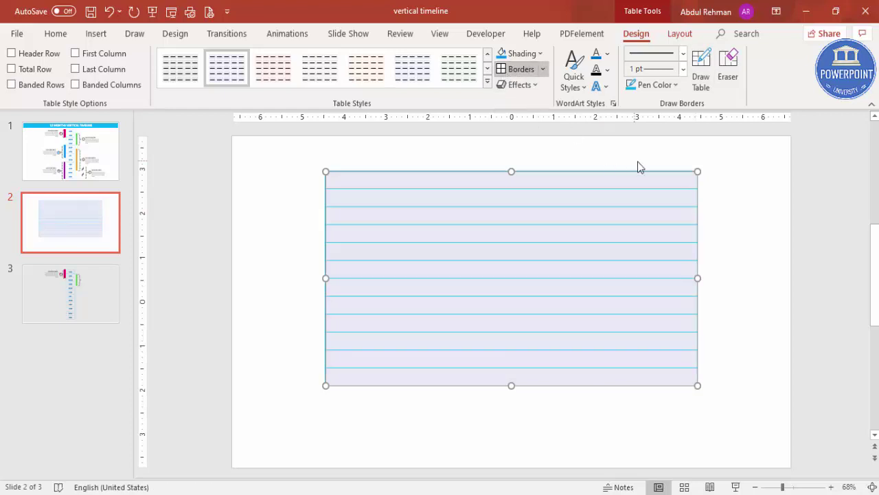
click(541, 54)
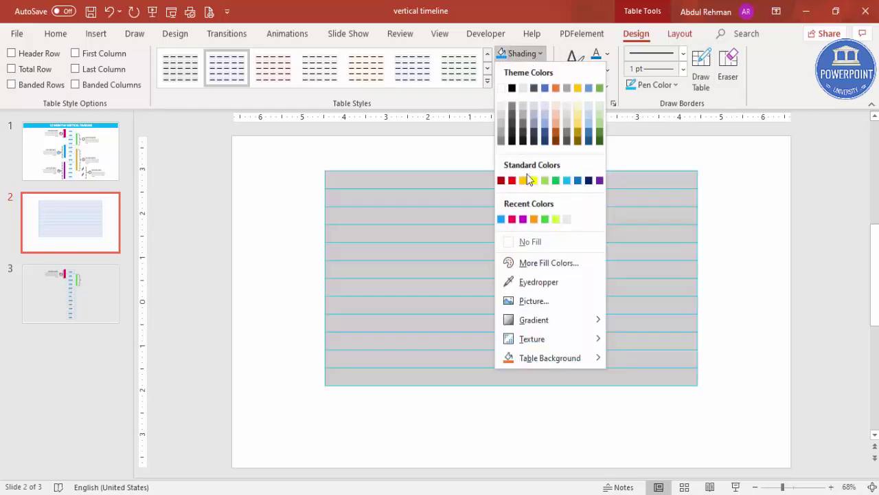
click(547, 242)
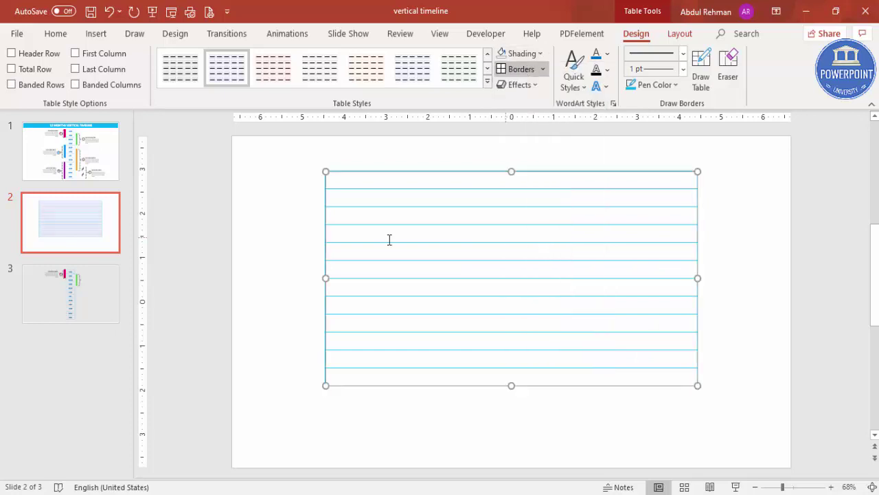
Narrow the table into a thin column at the slide centre with content centred both ways.
drag(326, 279, 646, 272)
drag(685, 173, 510, 184)
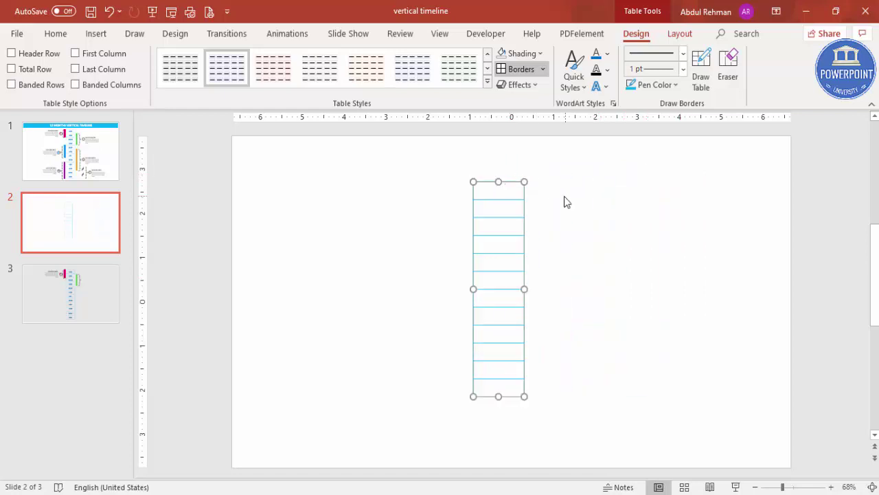
click(680, 34)
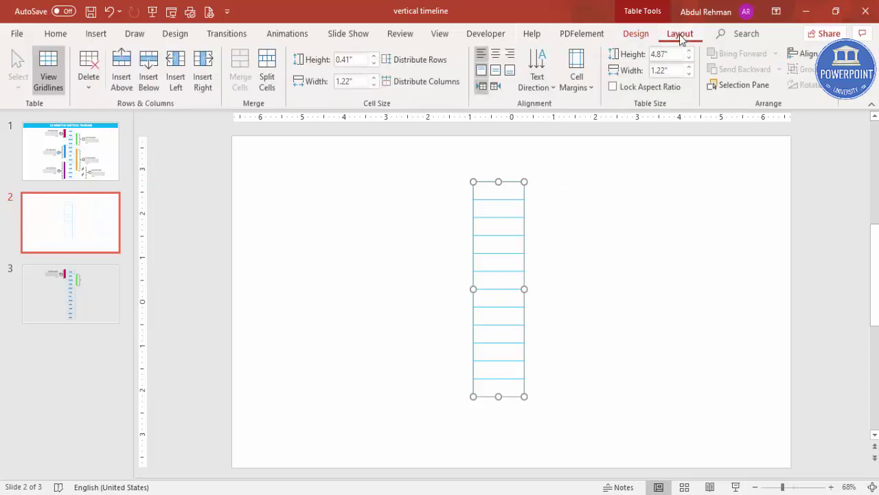
click(496, 72)
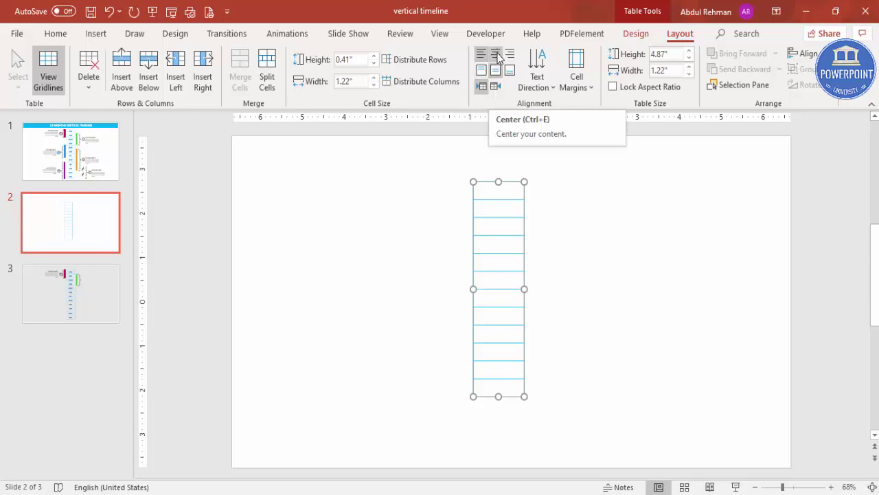
click(497, 54)
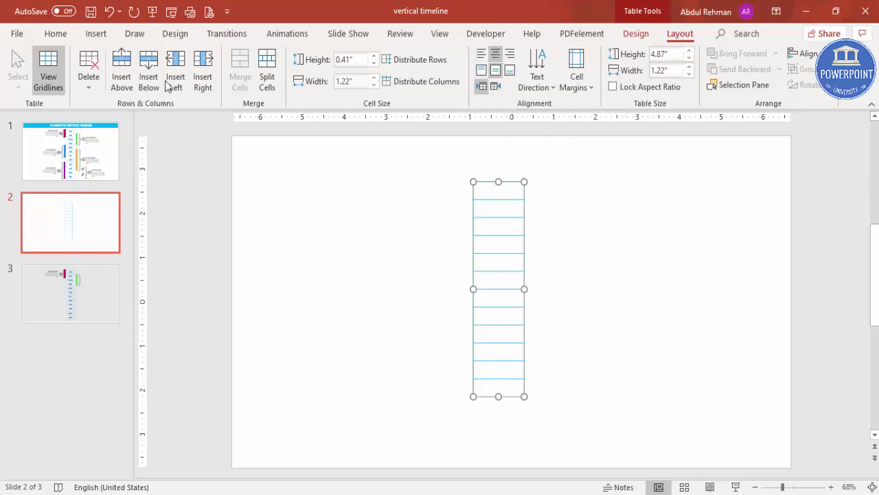
click(59, 35)
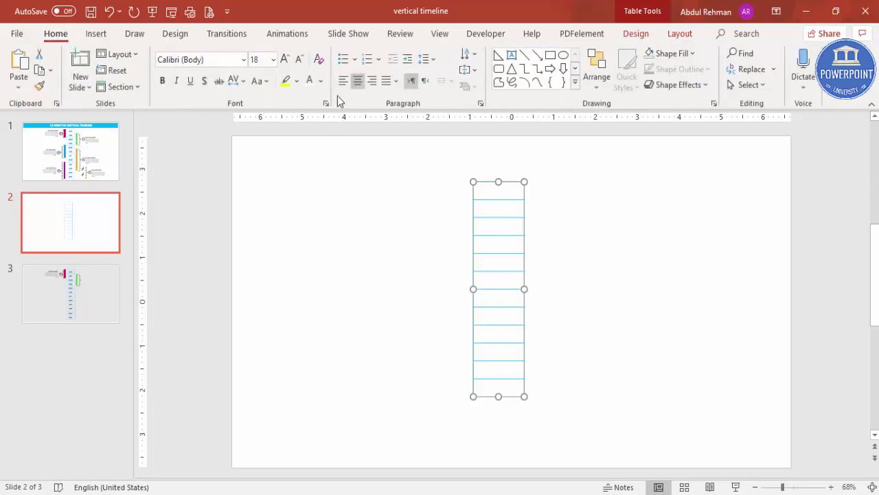
Make the table text dark blue at size 24.
click(320, 81)
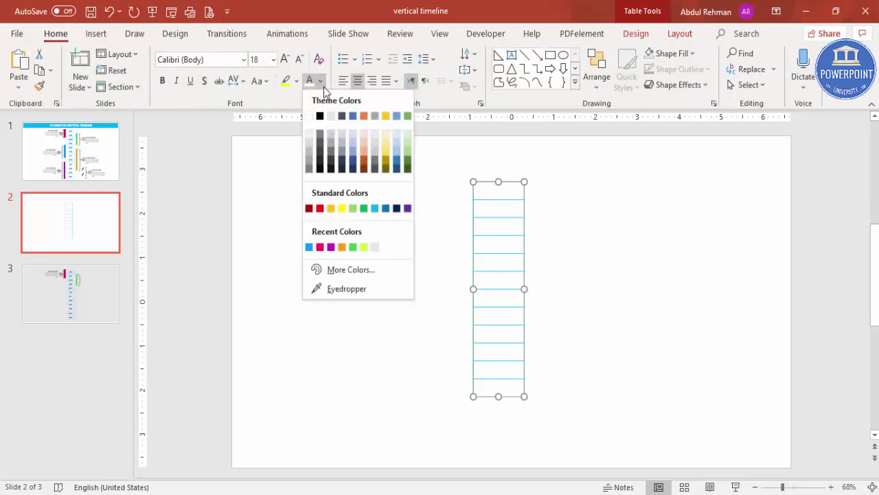
click(397, 209)
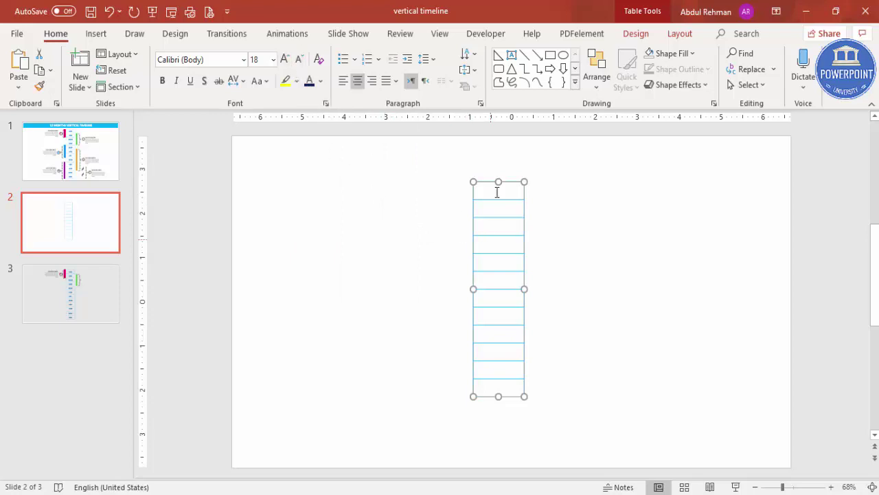
click(285, 60)
click(285, 60)
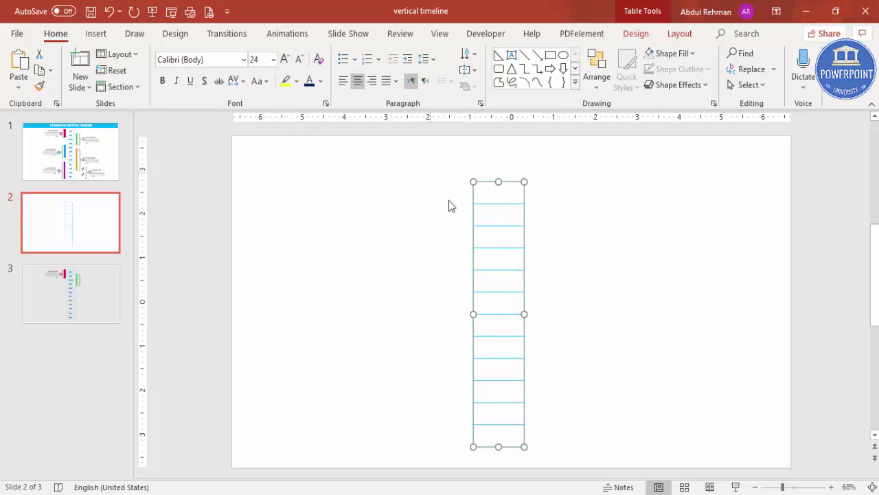
Type JAN in the top cell, then make all month cells bold at size 20.
click(511, 196)
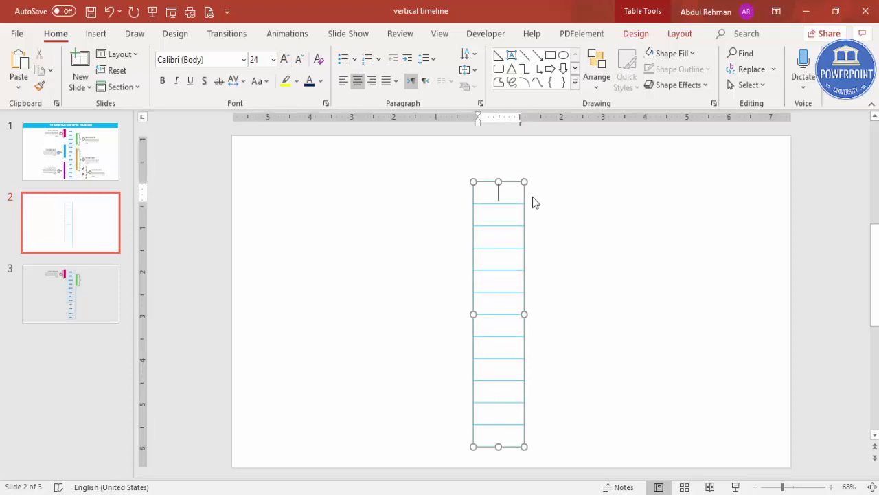
text(JAN)
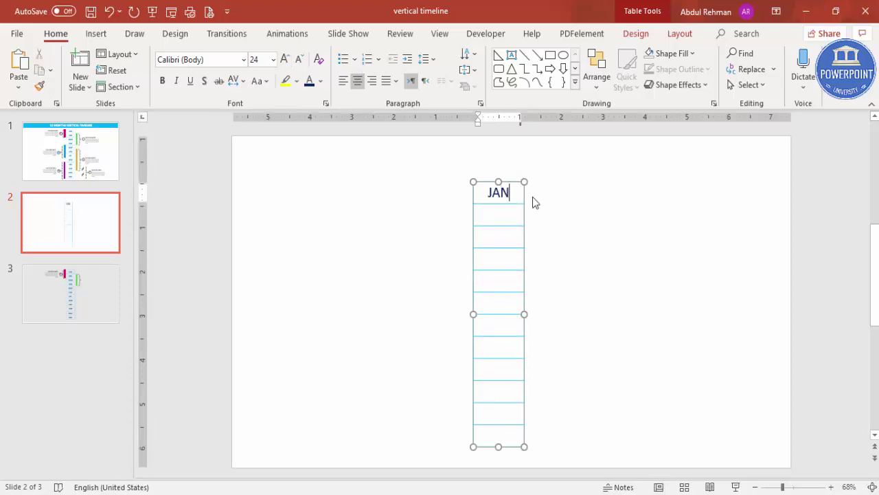
click(489, 183)
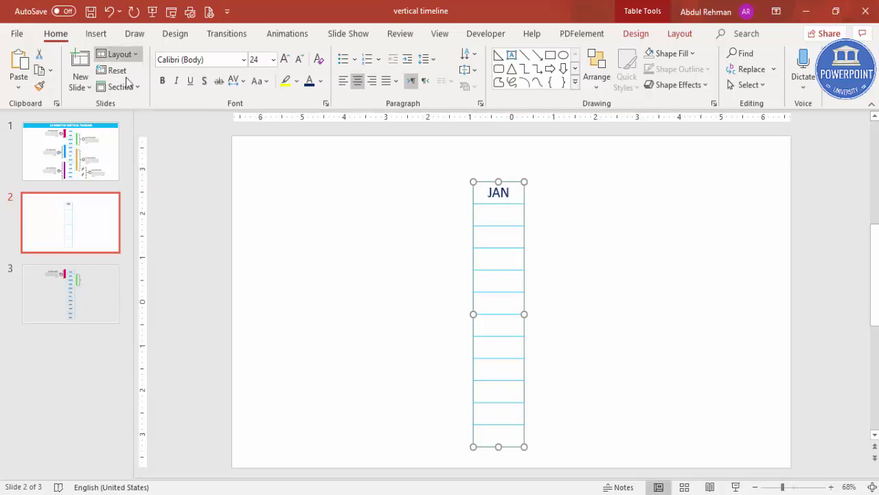
drag(492, 197, 533, 438)
click(162, 80)
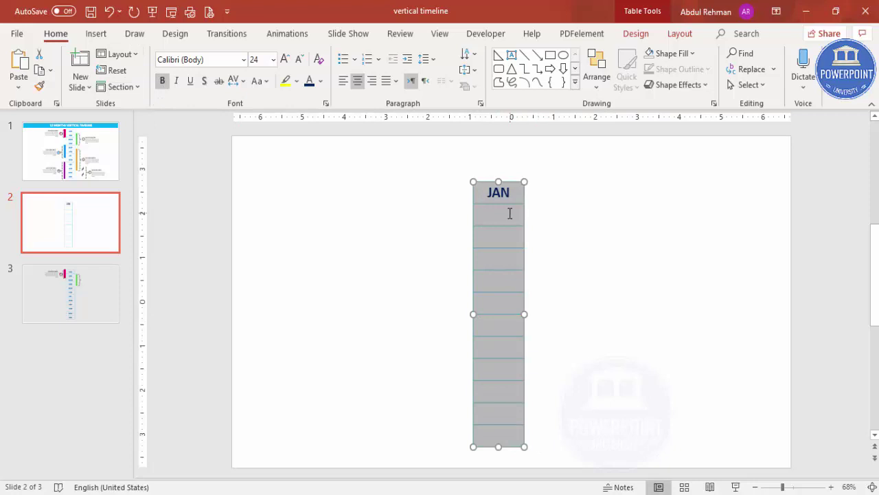
click(301, 59)
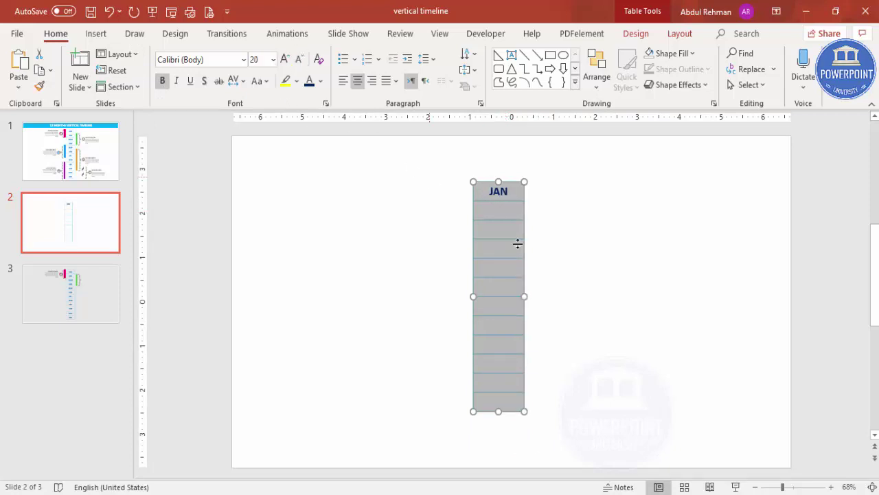
click(505, 214)
Enter FEB, Mar, Apr, may, jun, jul and aug down the following table cells.
text(FEB)
key(Down)
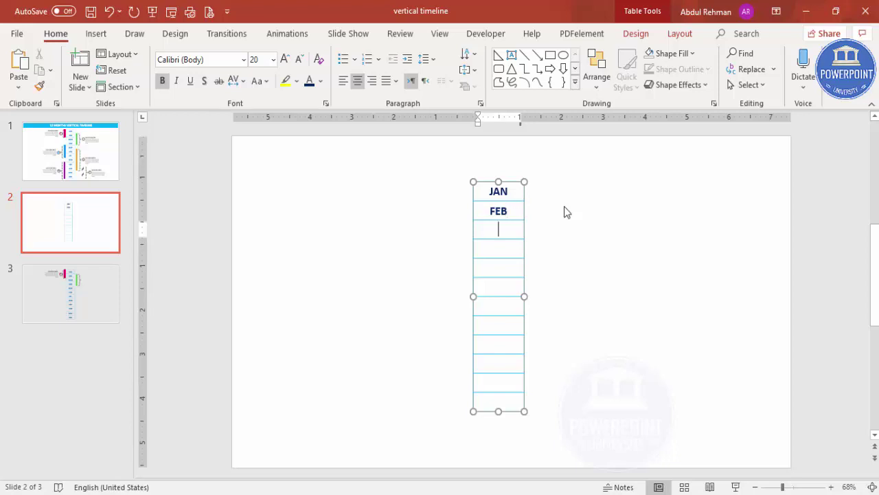
text(Mar)
key(Down)
text(Apr)
key(Down)
text(may)
key(Down)
text(jun)
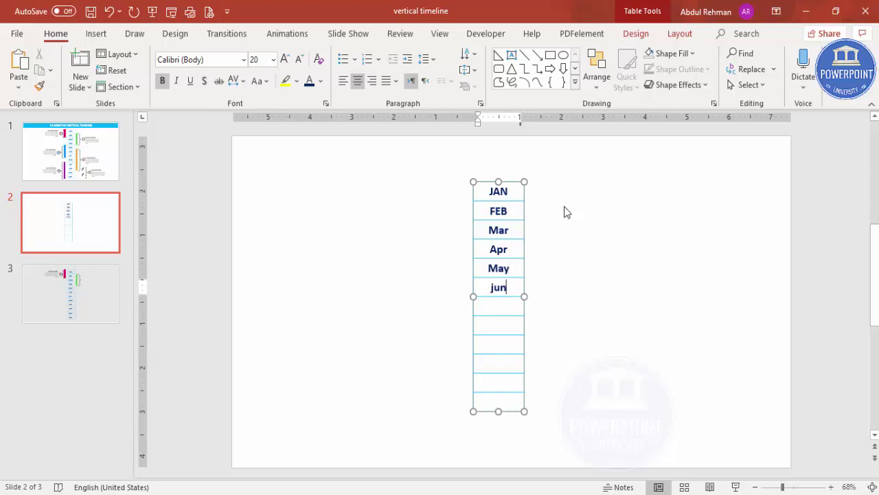
key(Down)
text(jul)
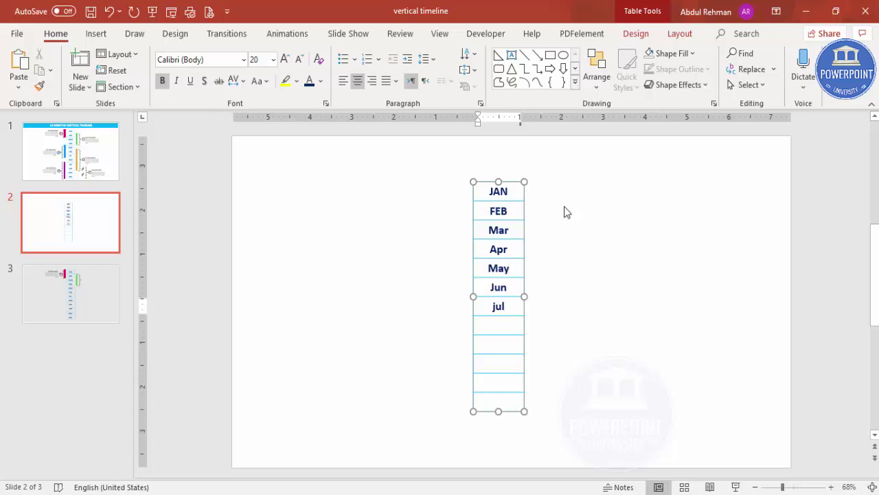
key(Down)
text(aug)
Enter sep, oct and dec, undo the extra row, and select all twelve month cells.
key(Left)
key(Left)
key(Left)
key(Down)
text(sep)
key(Down)
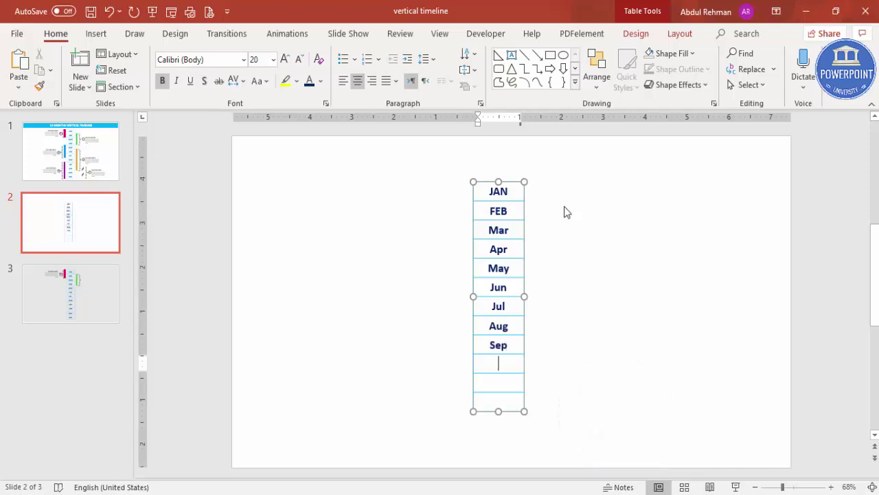
text(oct)
key(Down)
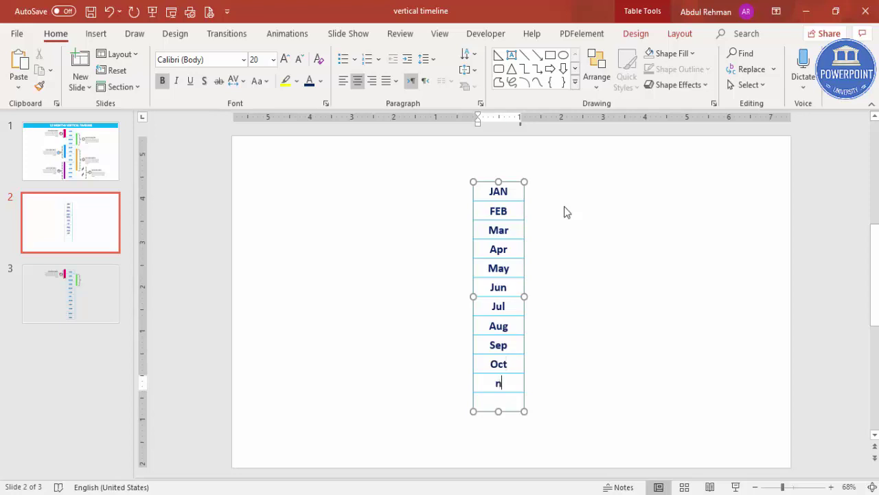
key(Down)
text(dec)
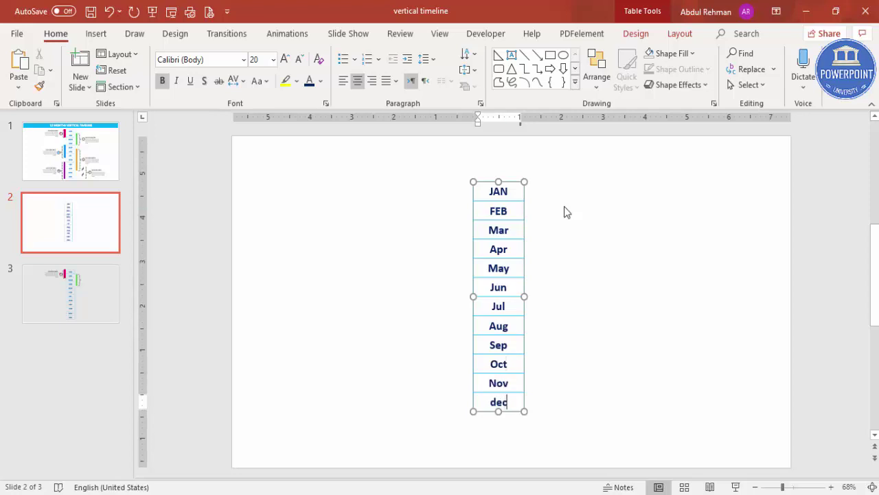
key(Tab)
key(ctrl+z)
drag(512, 405, 470, 197)
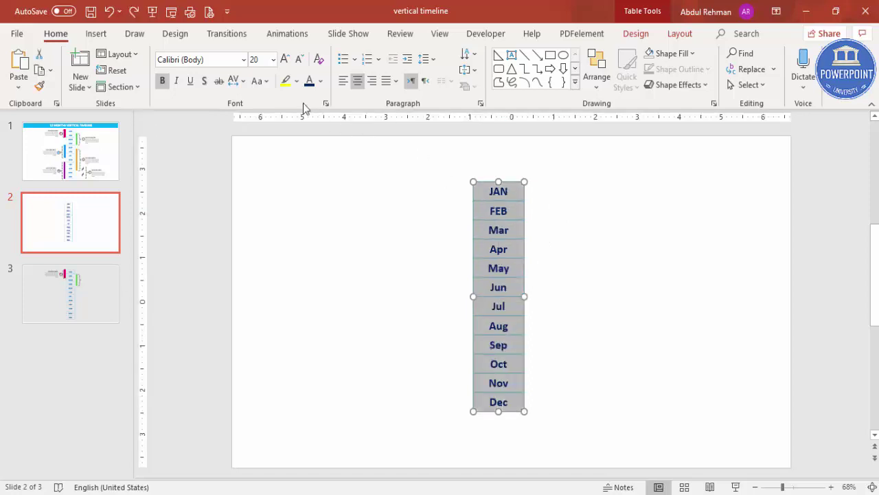
click(261, 82)
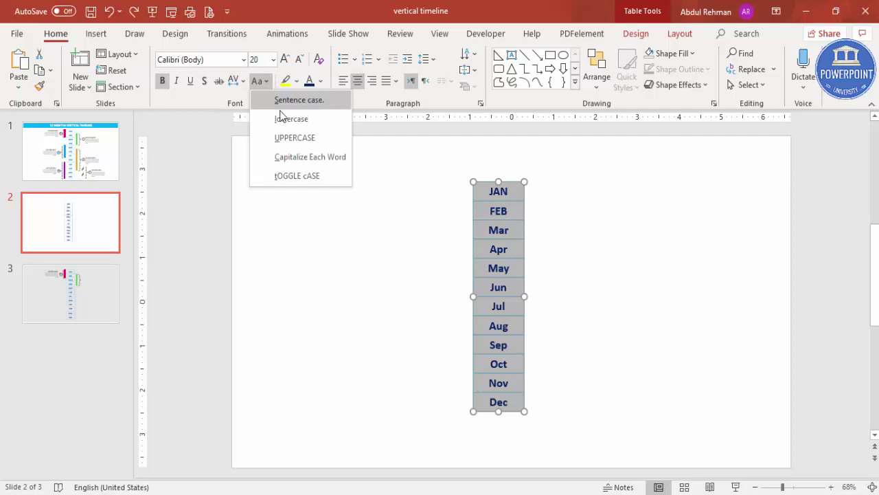
Make all month labels UPPERCASE at size 24 and nudge the table slightly right and up.
click(326, 138)
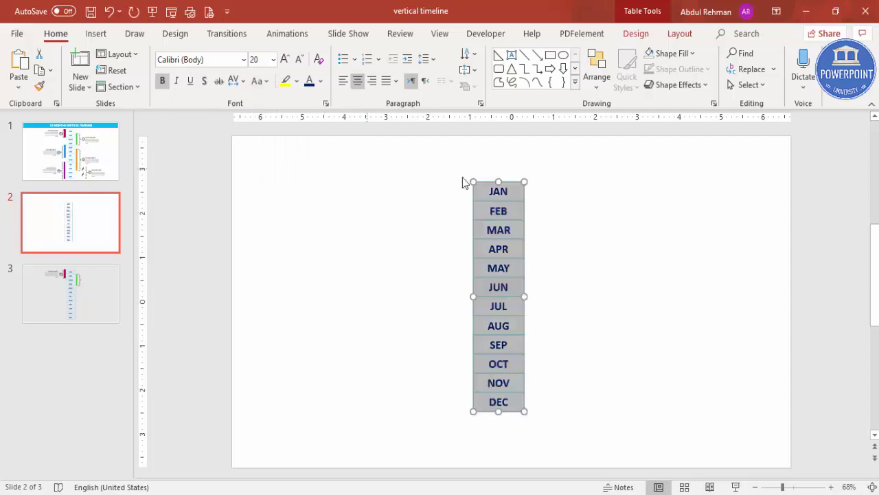
click(286, 60)
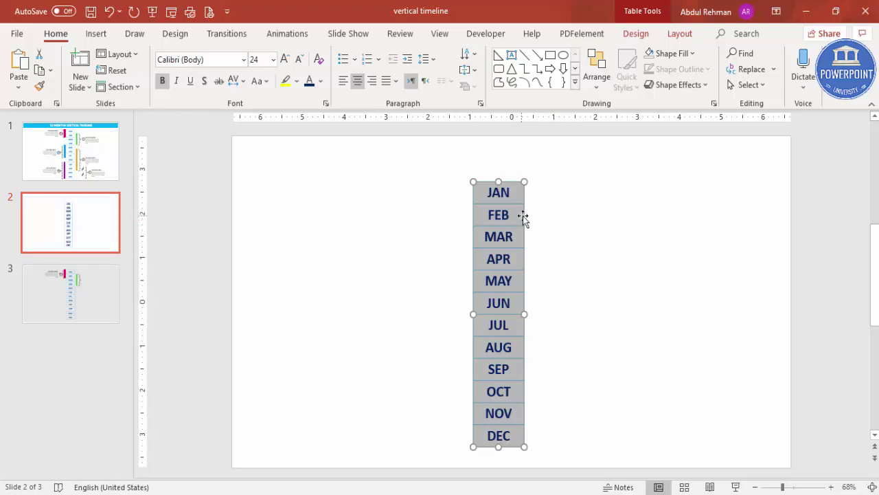
drag(520, 224, 527, 213)
drag(526, 309, 531, 310)
drag(533, 276, 532, 269)
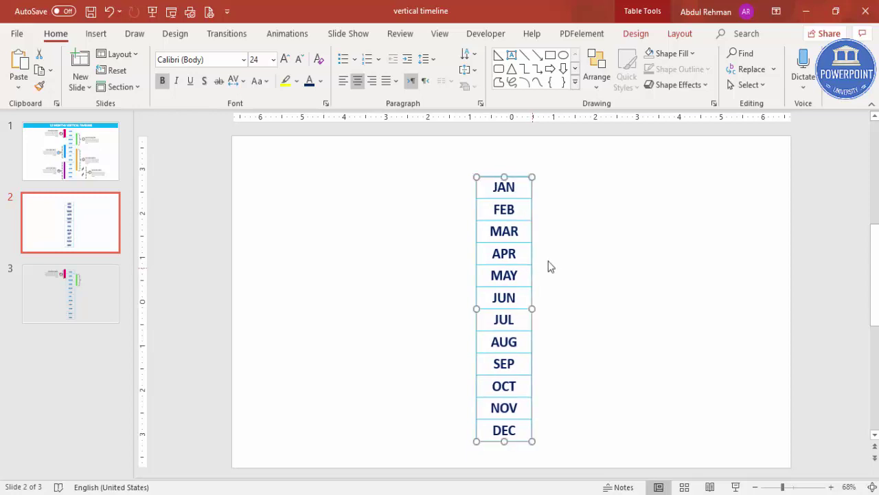
click(561, 264)
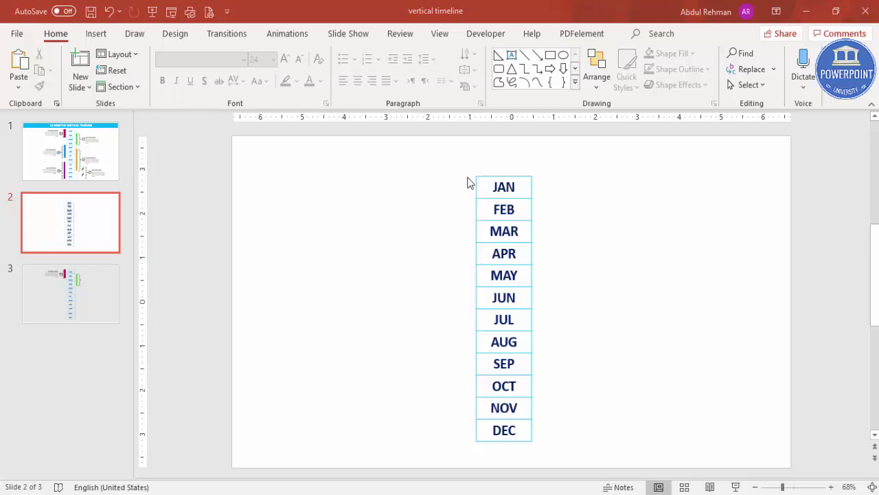
click(96, 34)
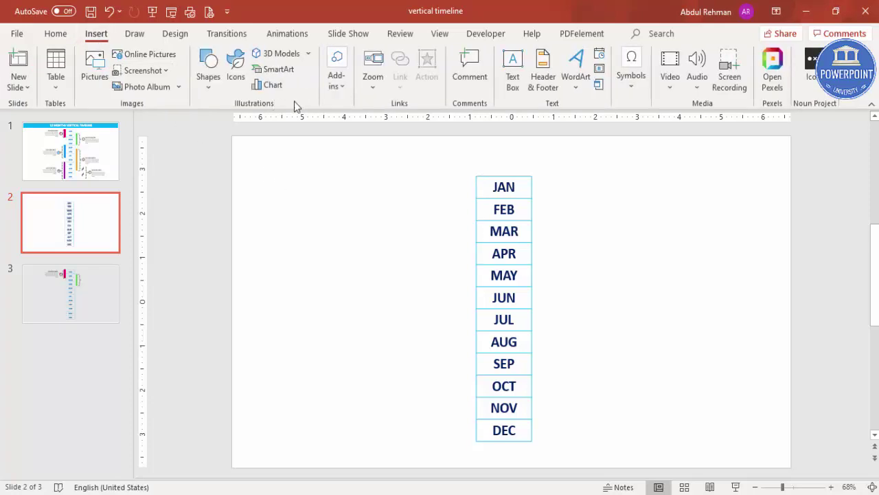
Draw a thin pink rectangle with no outline snug against the JAN and FEB cells.
click(209, 82)
click(203, 209)
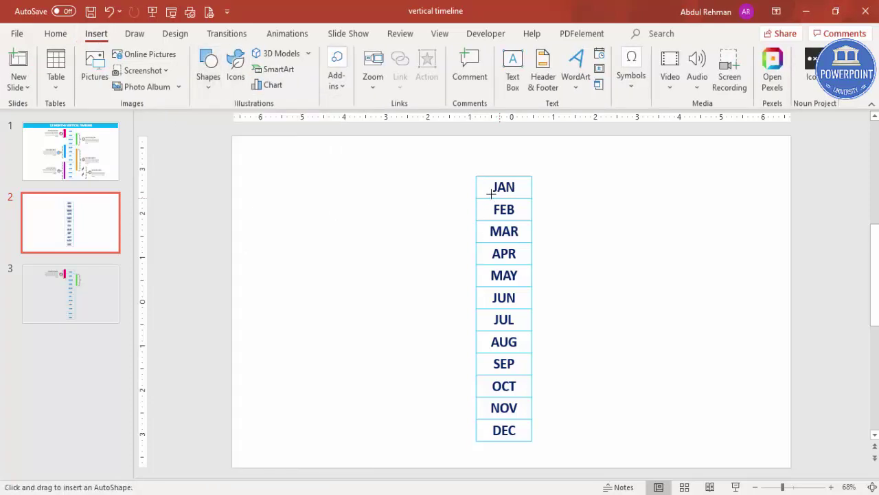
drag(469, 178, 459, 220)
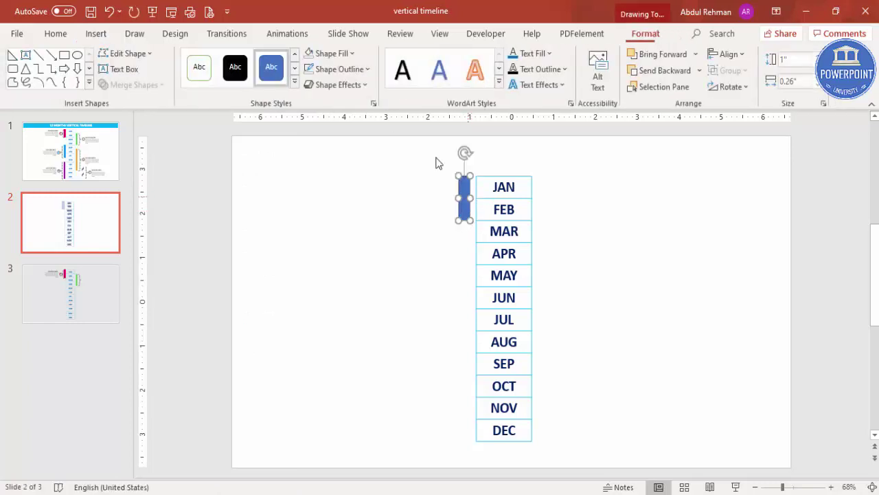
click(356, 73)
click(347, 257)
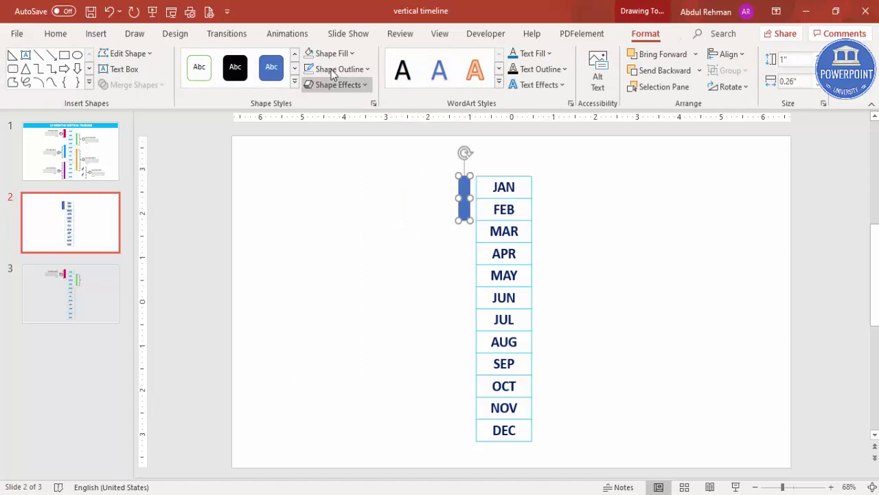
click(334, 53)
click(320, 218)
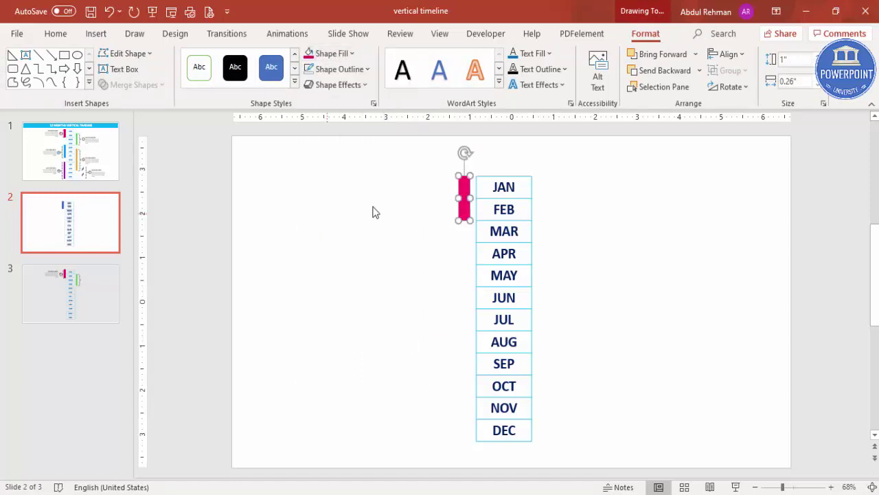
drag(465, 212, 466, 212)
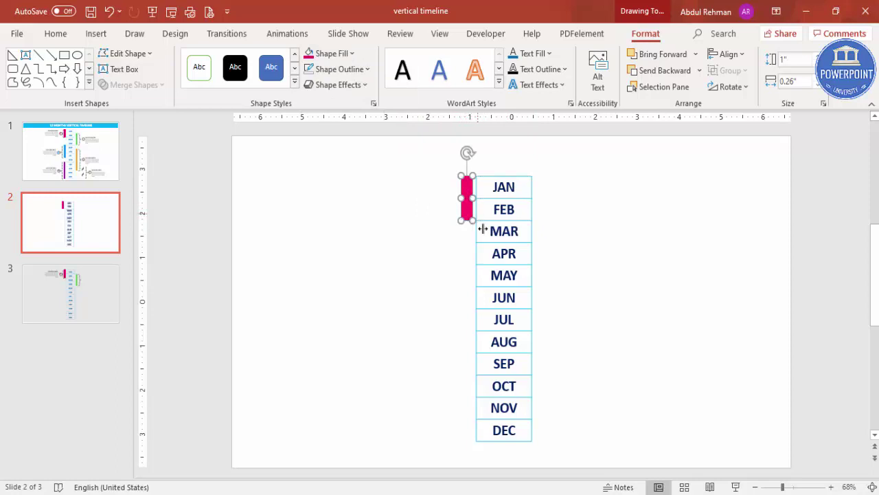
click(577, 228)
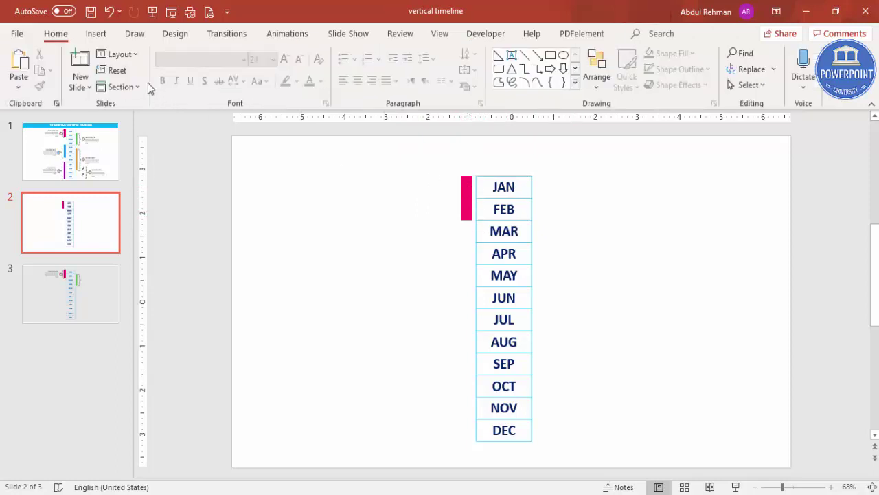
click(97, 36)
Draw a left brace beside the pink bar spanning JAN and FEB and adjust its curvature.
click(213, 88)
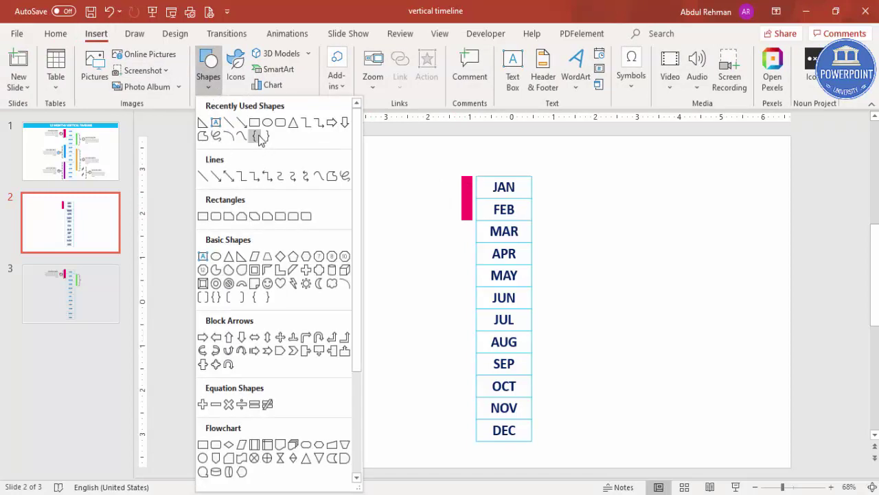
click(257, 136)
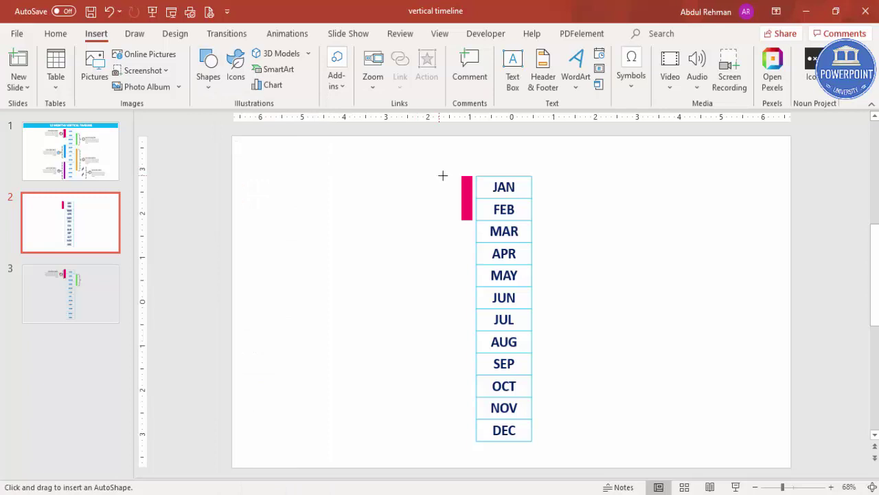
drag(453, 175, 450, 220)
click(806, 489)
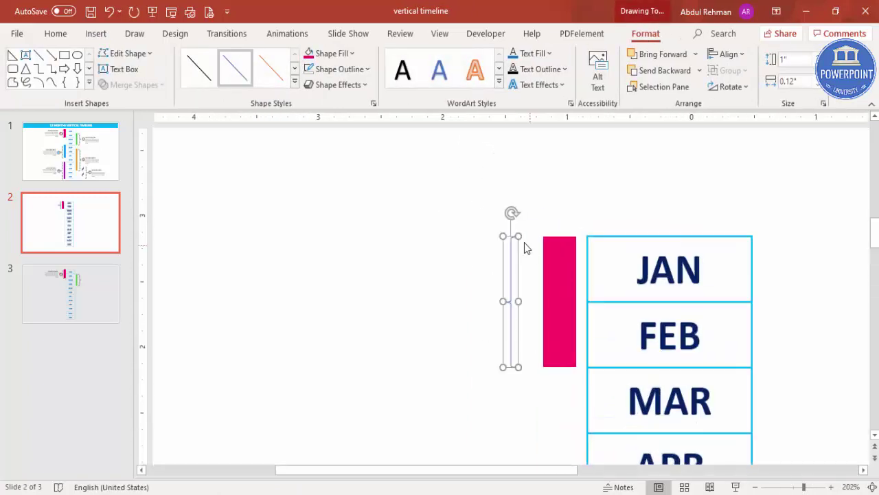
drag(506, 300, 527, 300)
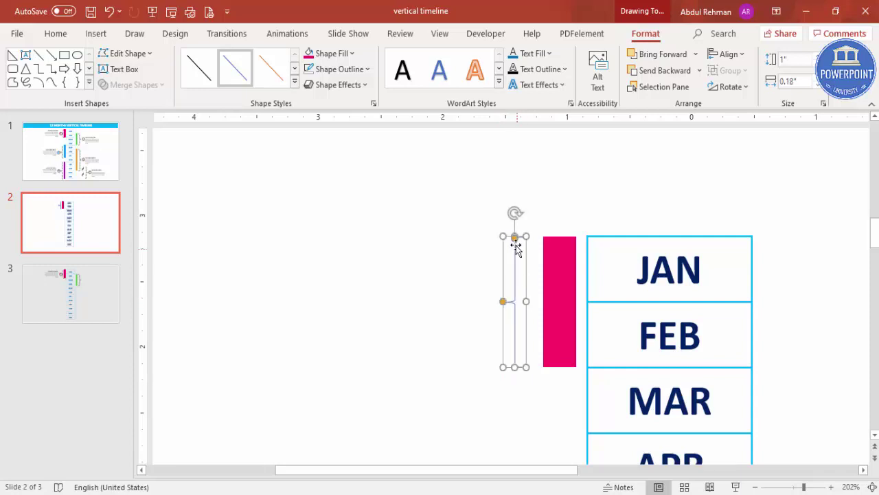
drag(514, 239, 531, 259)
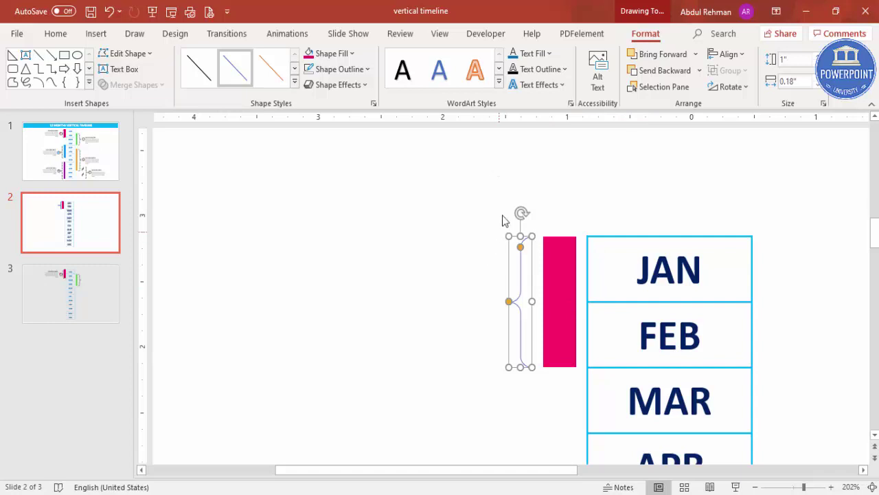
Give the brace a dashed light gray outline.
click(339, 68)
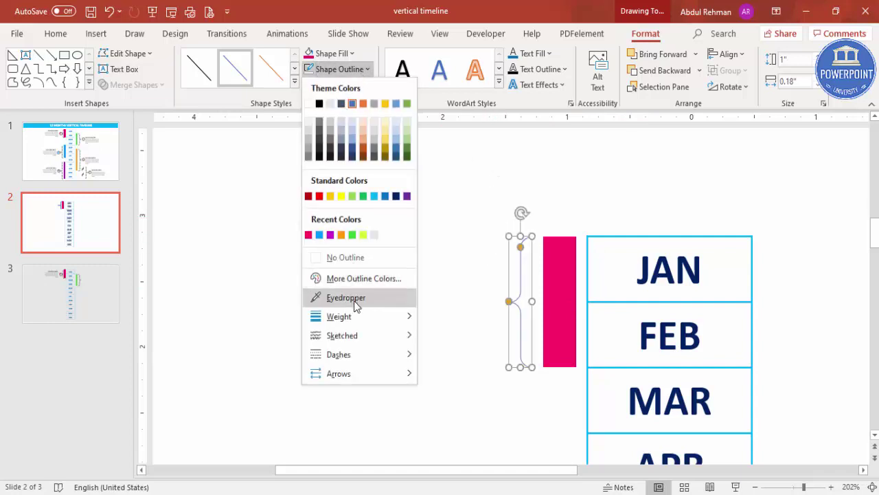
mouse_move(366, 355)
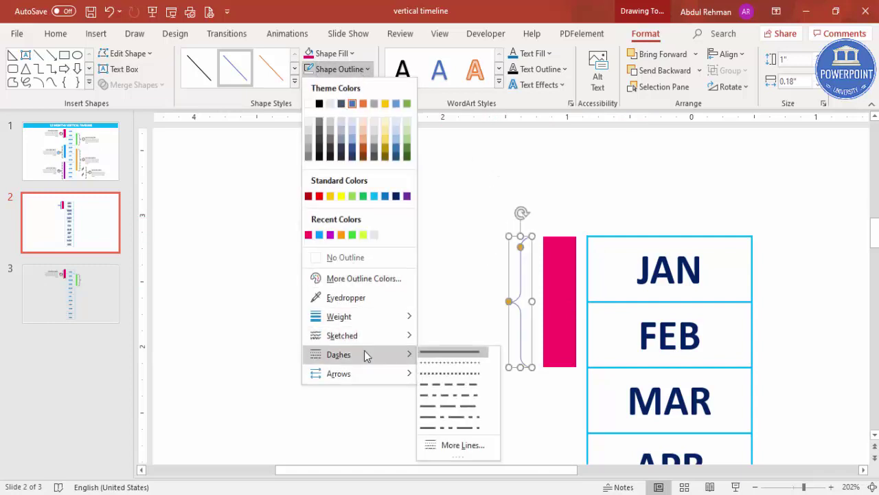
click(463, 374)
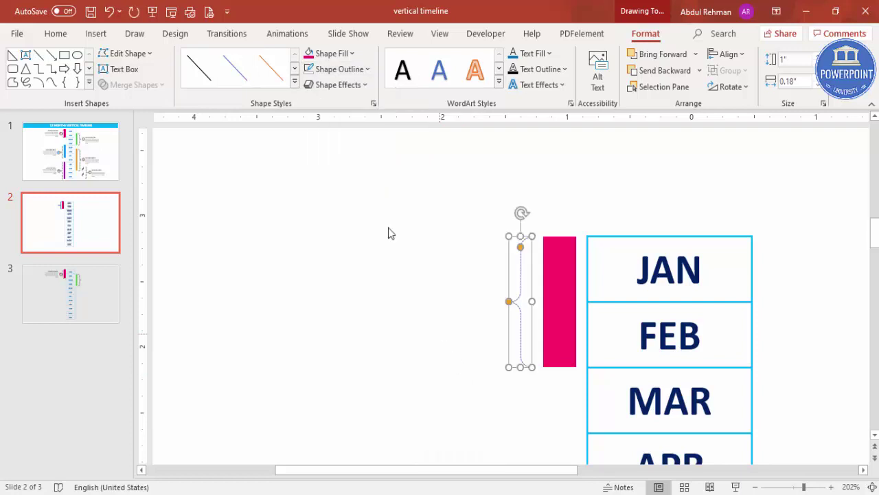
click(340, 69)
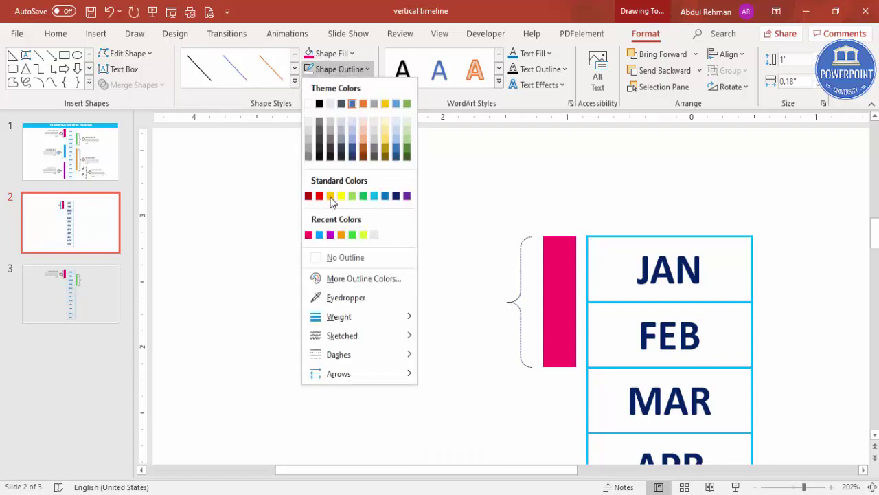
click(309, 155)
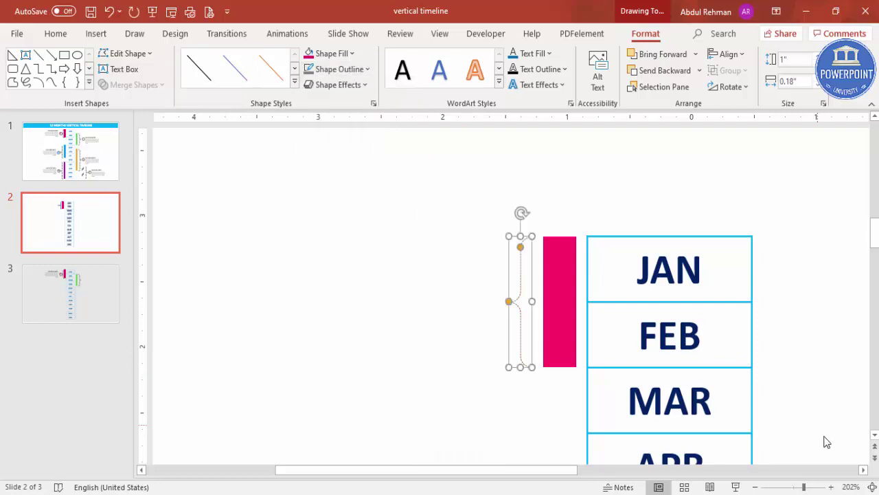
click(872, 486)
click(400, 268)
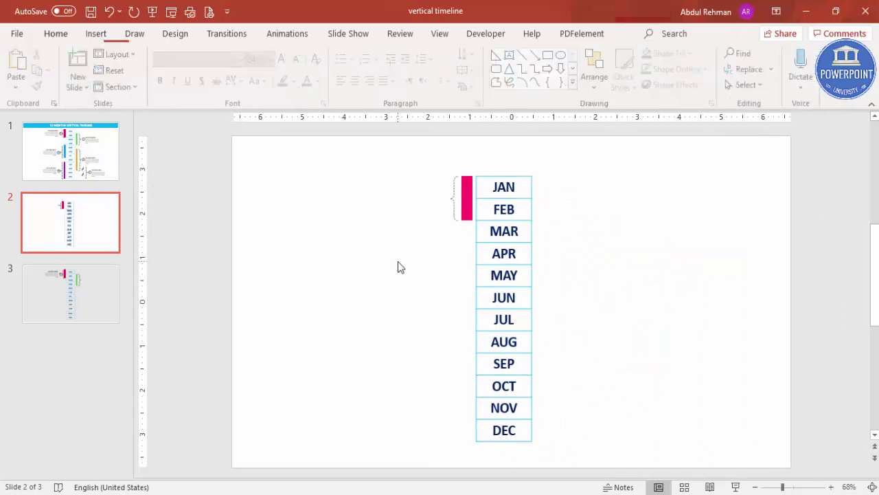
Draw a small circle to the left of the brace.
click(804, 488)
scroll(396, 320, up, 4)
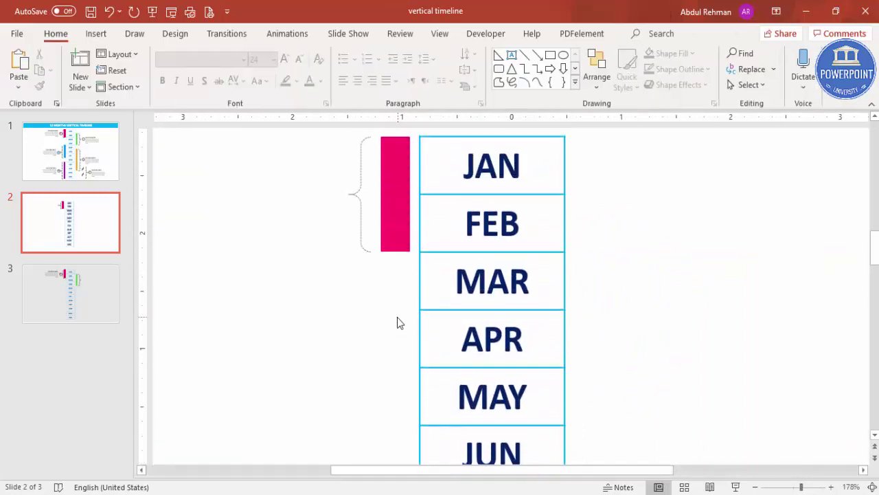
click(95, 33)
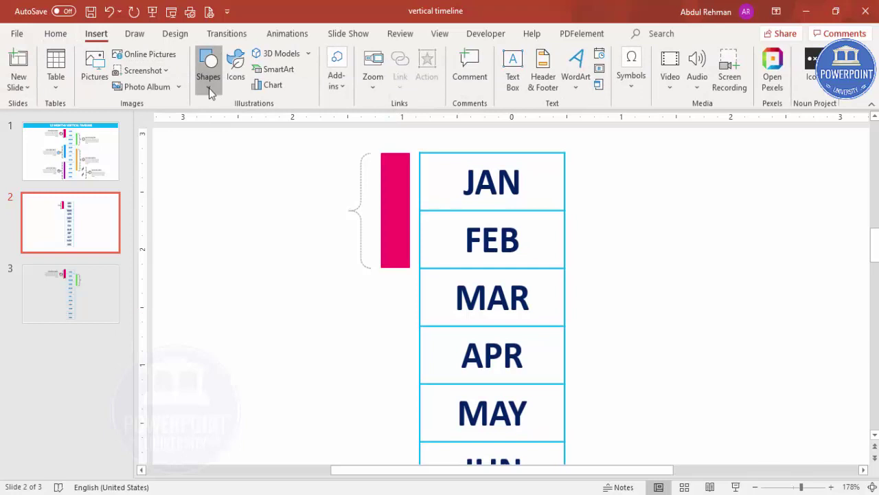
click(209, 76)
click(215, 257)
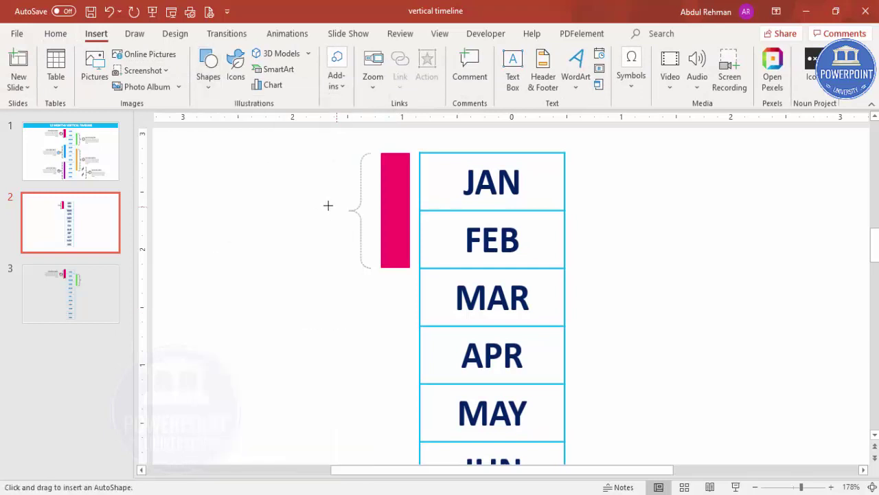
mouse_move(309, 199)
mouse_down()
mouse_move(342, 240)
mouse_move(325, 211)
mouse_up()
Give the circle a gray outline and no fill, then bring up the icon library.
click(310, 70)
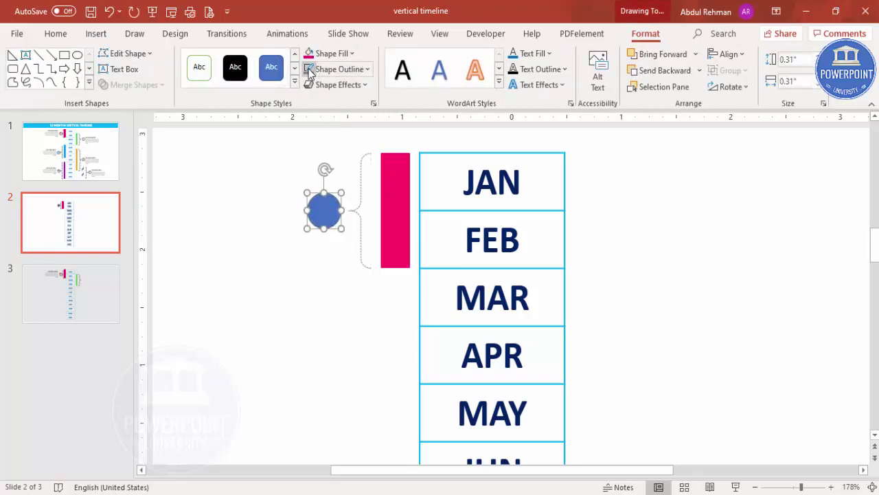
click(343, 59)
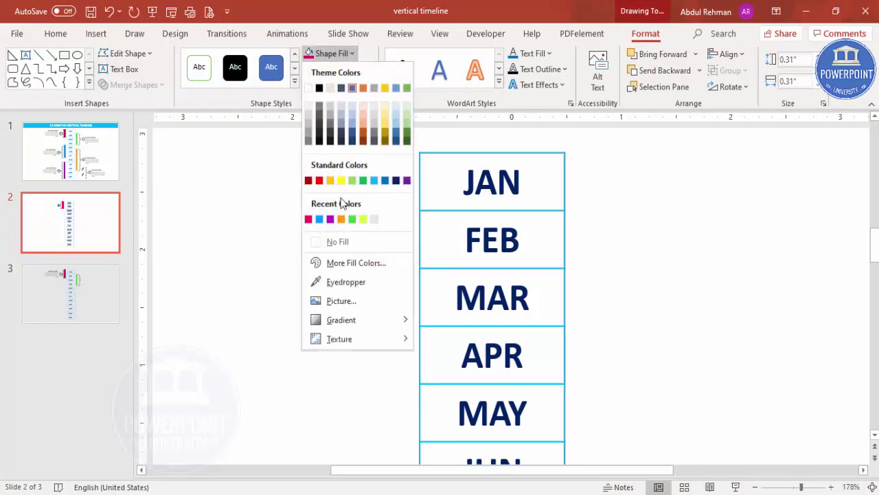
click(347, 238)
click(263, 238)
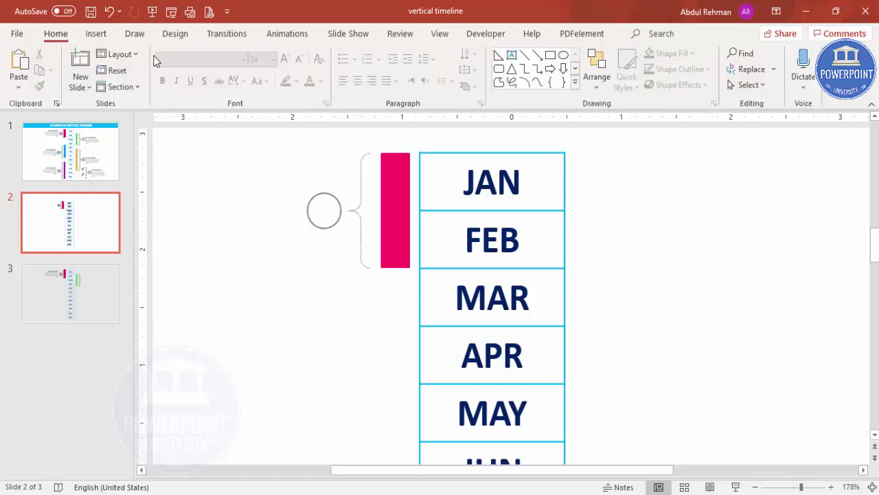
click(103, 35)
click(235, 66)
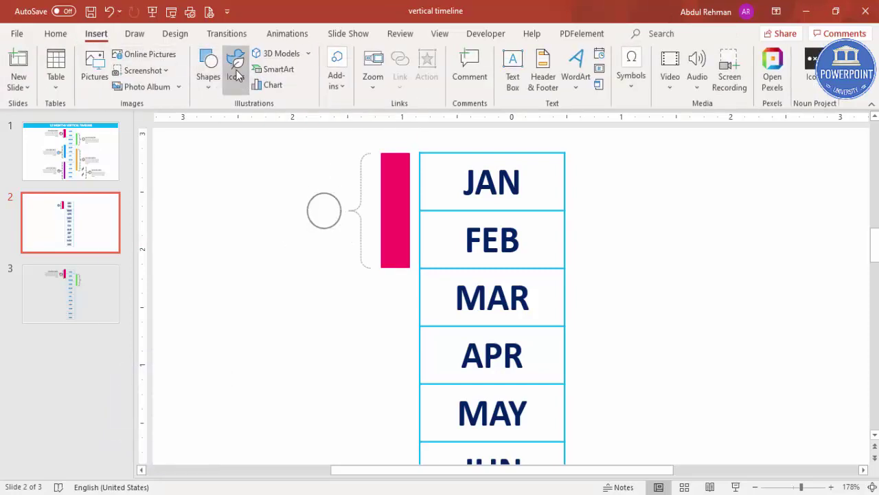